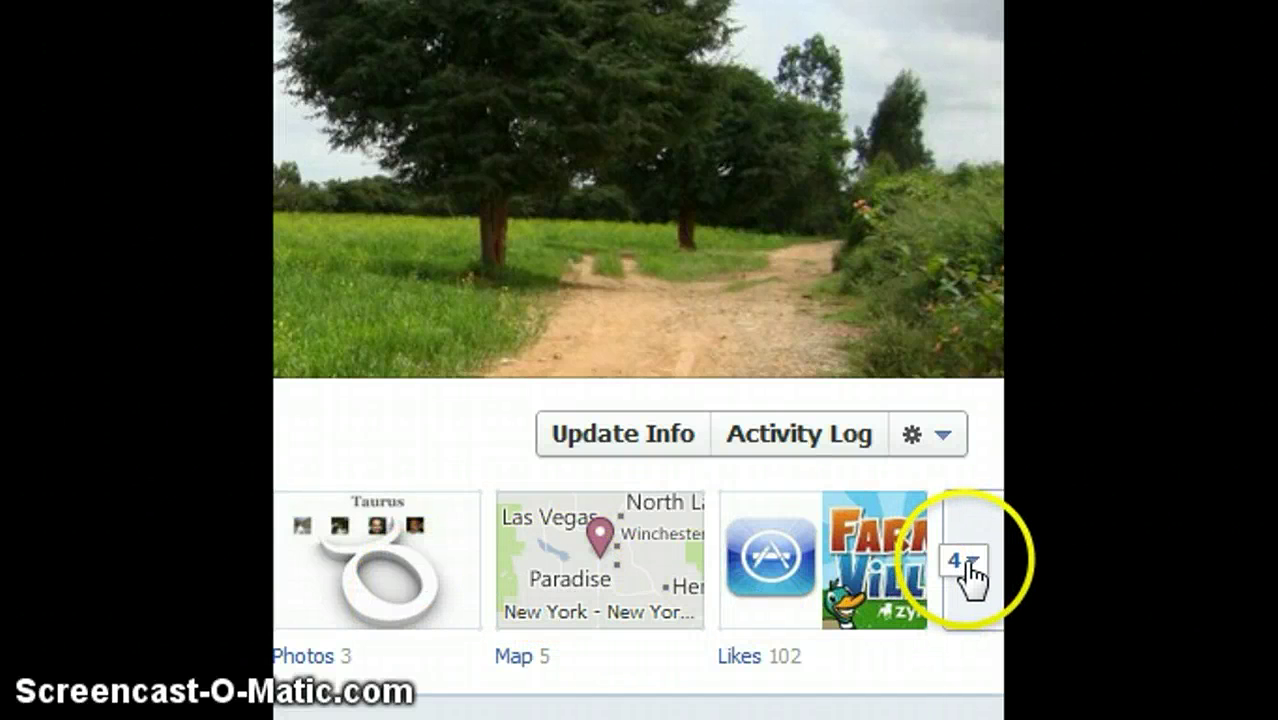
Step: Expand the row of profile sections under the cover photo and open the Map
click(956, 566)
mouse_move(866, 133)
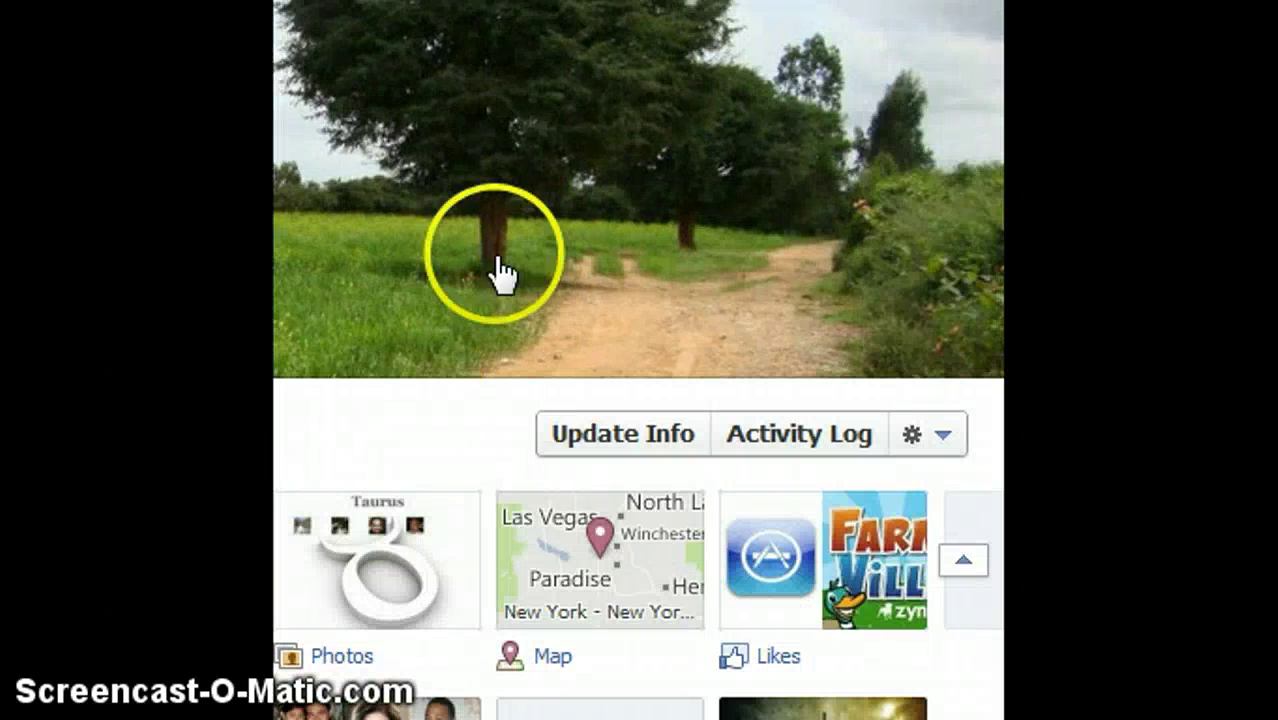
mouse_move(579, 23)
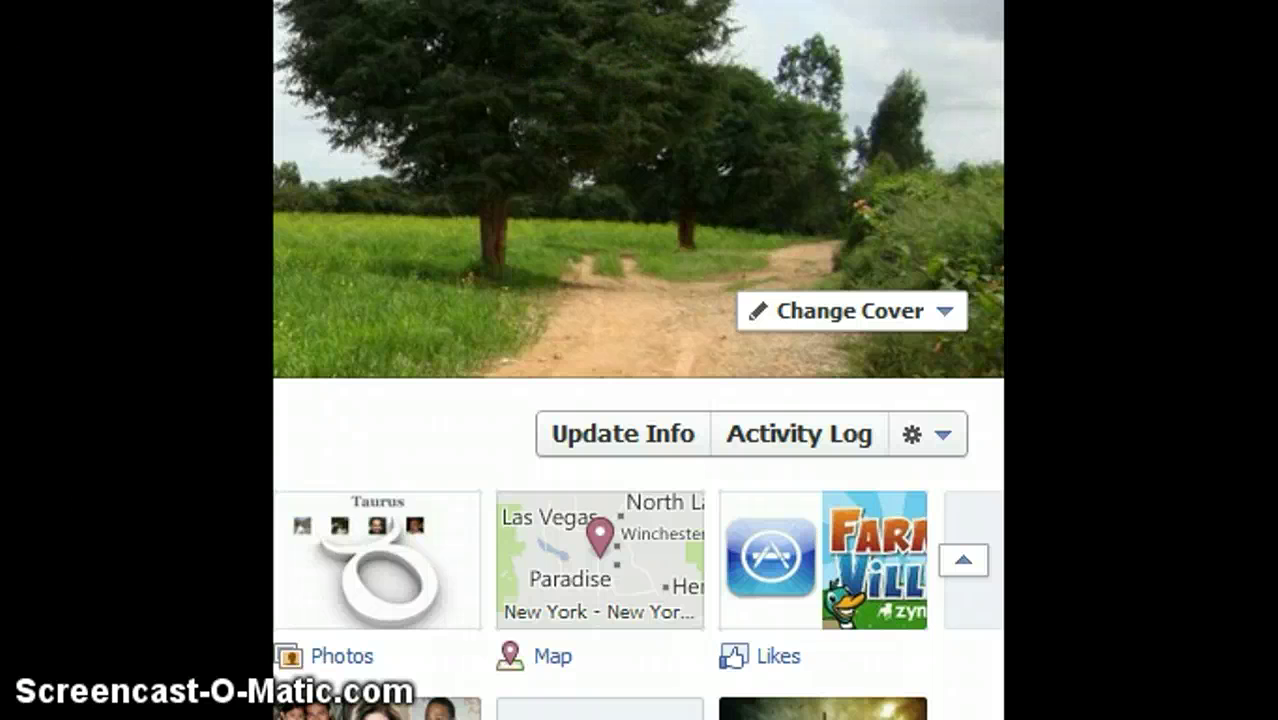
mouse_move(576, 17)
mouse_down()
mouse_move(560, 199)
mouse_move(580, 157)
mouse_move(587, 4)
mouse_move(577, 44)
mouse_up()
click(574, 396)
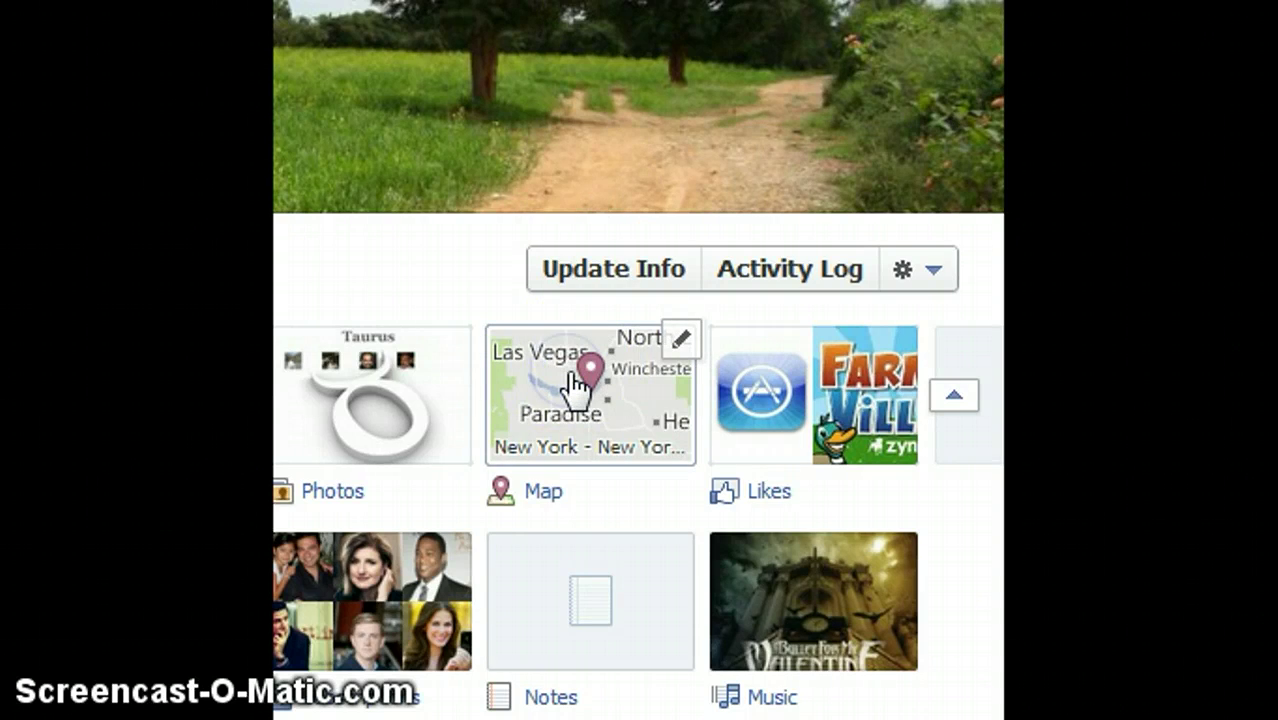
click(575, 385)
click(588, 40)
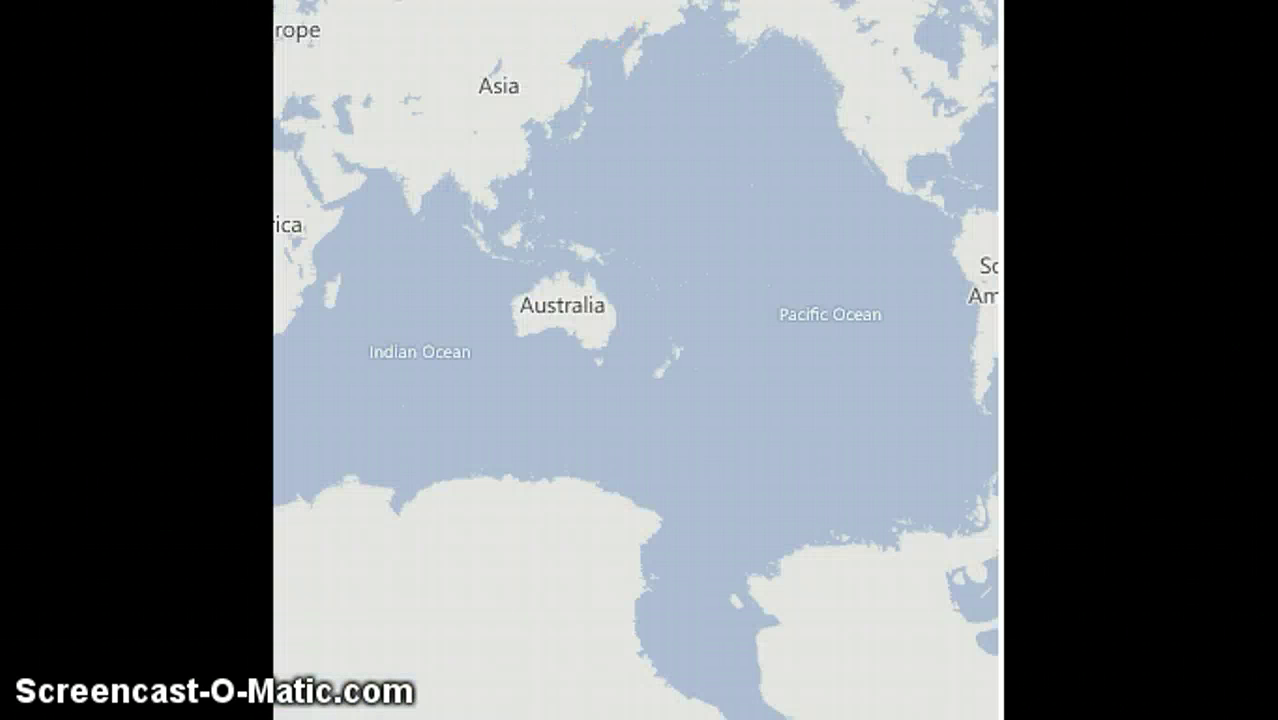
Step: Start adding photos to the map and bring the "Your language!" screenshot into view for location tagging
drag(410, 250, 775, 358)
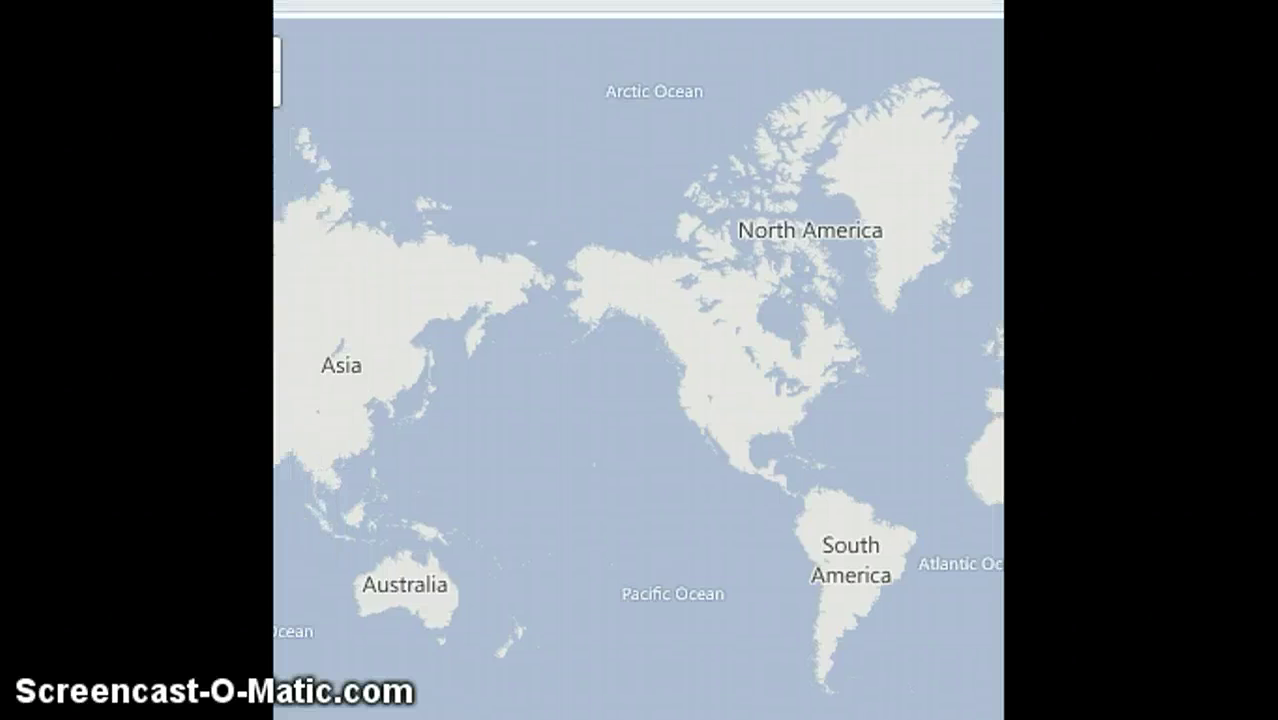
drag(420, 370, 905, 352)
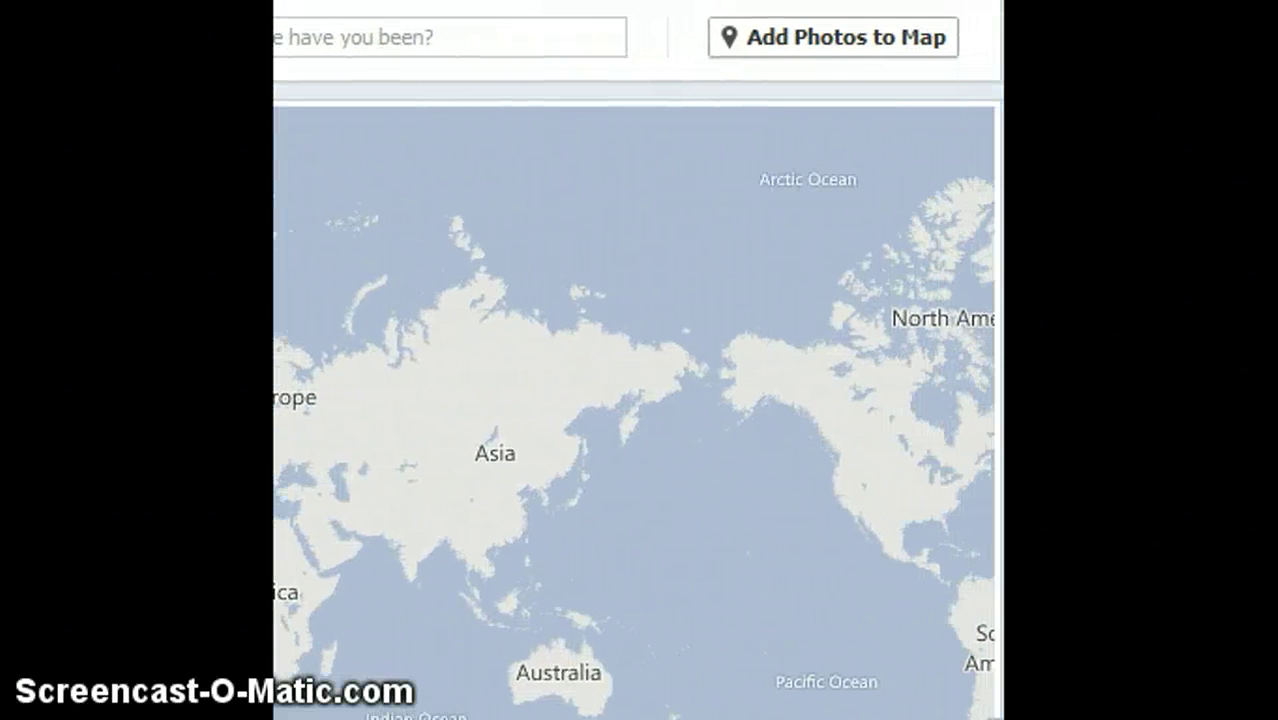
click(816, 62)
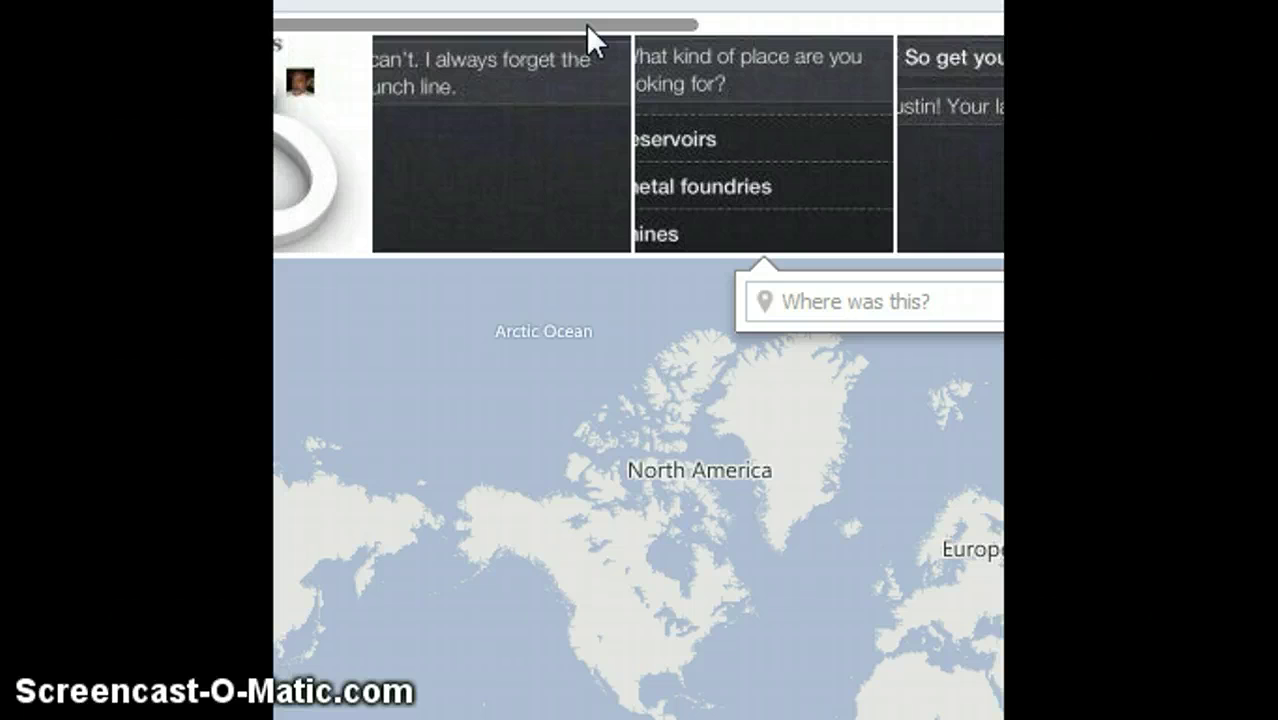
drag(586, 25, 707, 26)
click(713, 226)
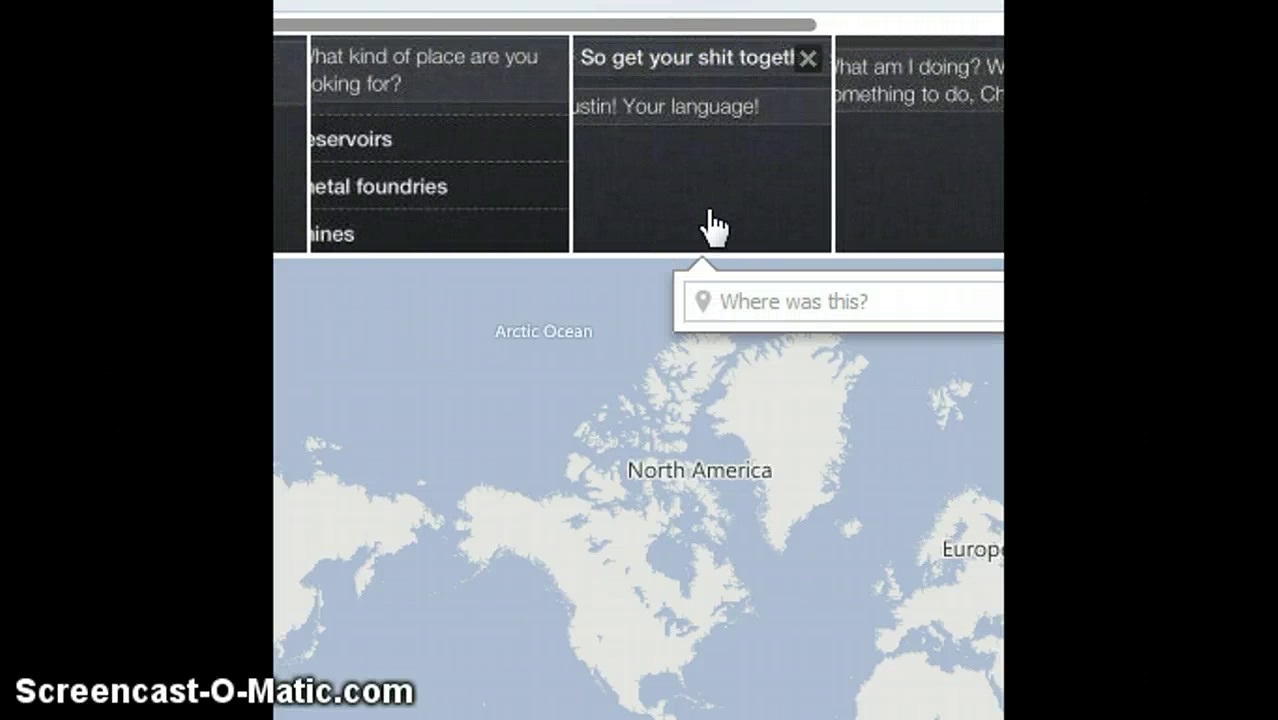
click(713, 240)
Step: Search for "new york" as the location of the "Your language!" photo and dismiss the suggestions
click(750, 300)
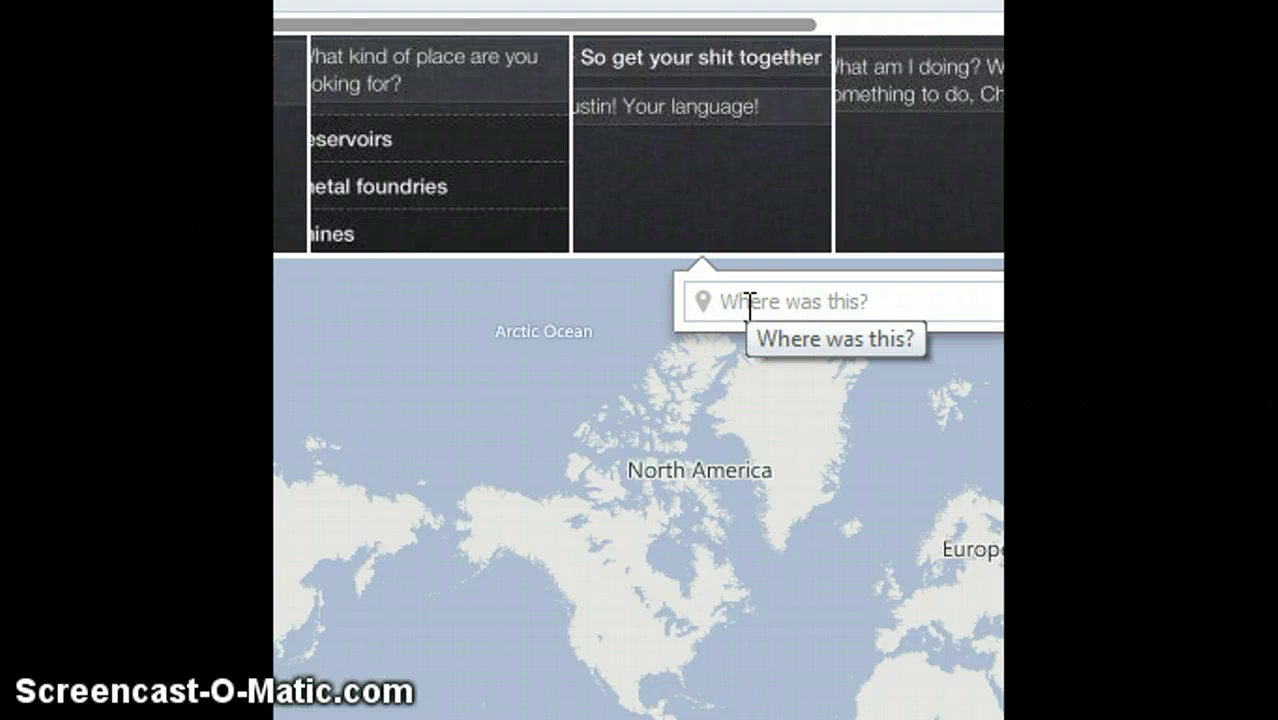
click(747, 301)
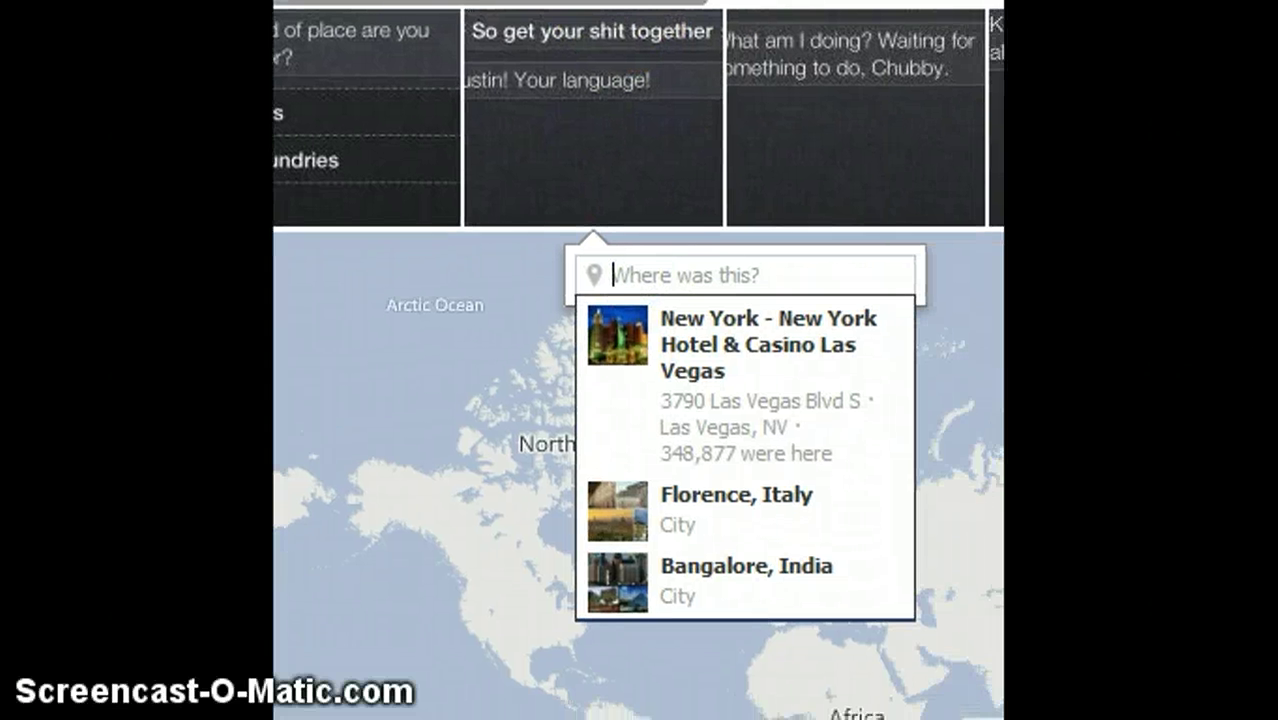
click(741, 263)
text(new )
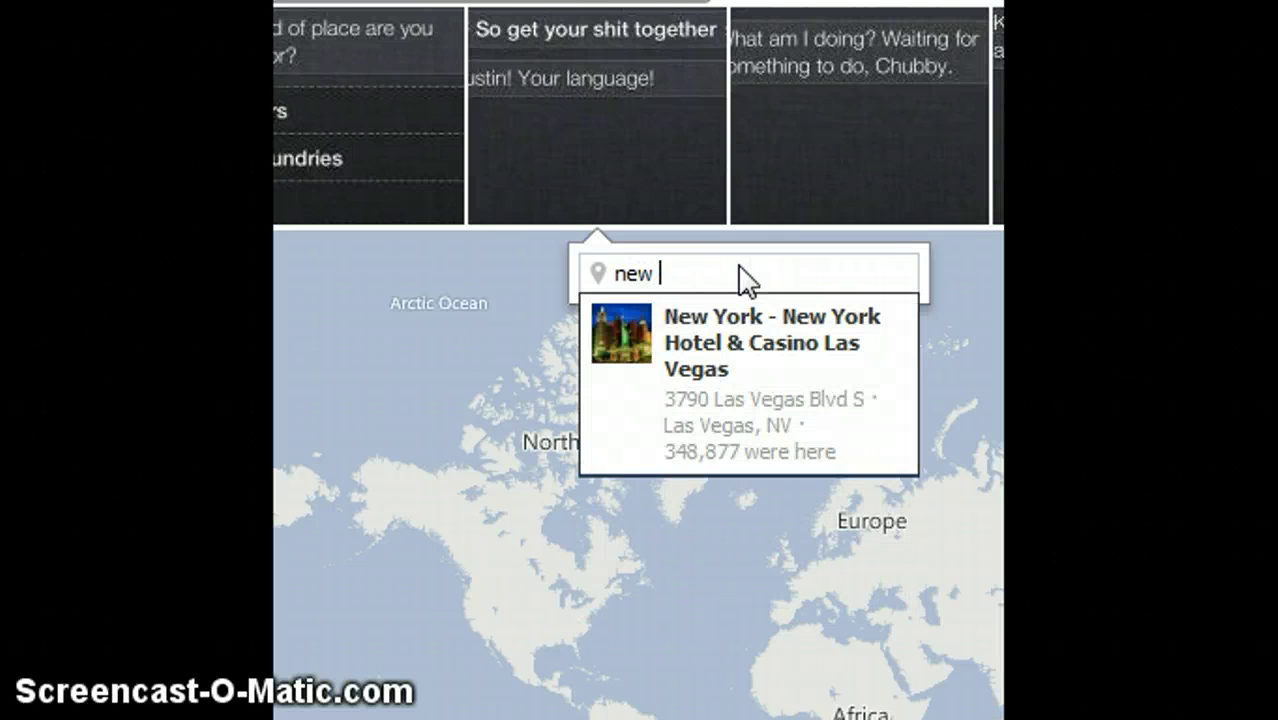
text(york)
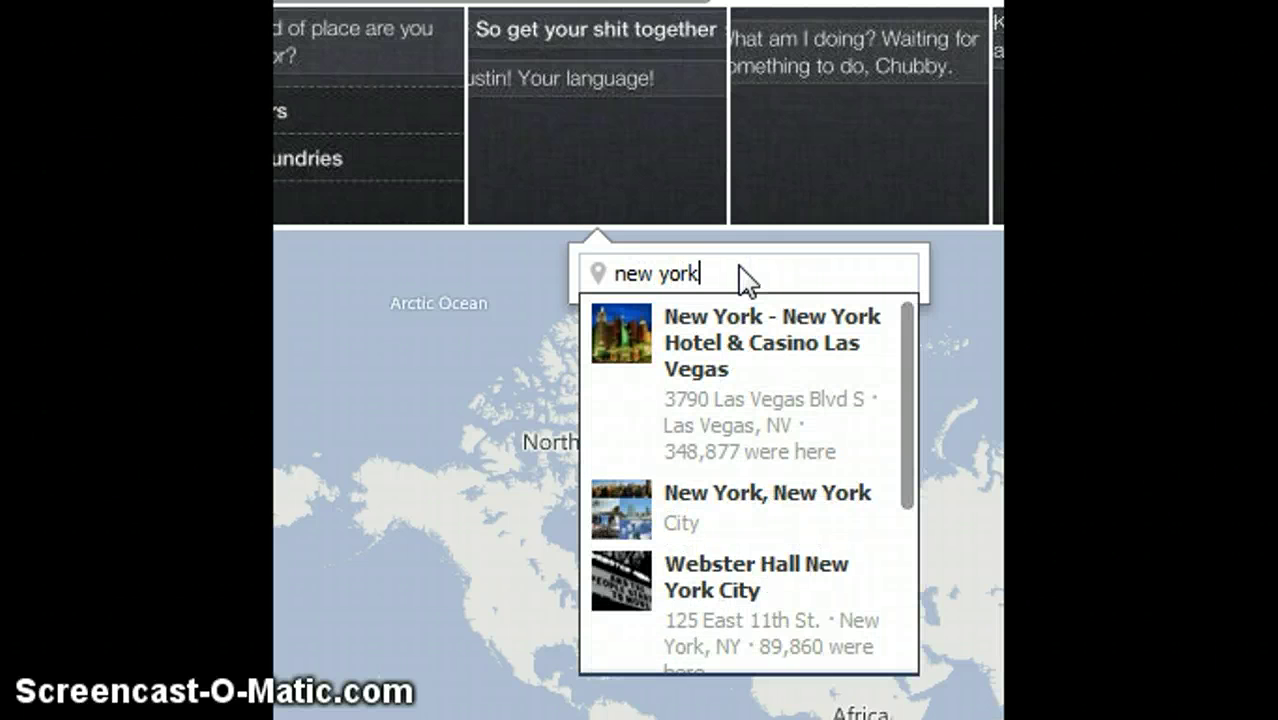
click(917, 362)
mouse_move(916, 364)
mouse_down()
mouse_move(908, 343)
mouse_move(902, 520)
mouse_move(917, 381)
mouse_up()
drag(836, 274, 788, 110)
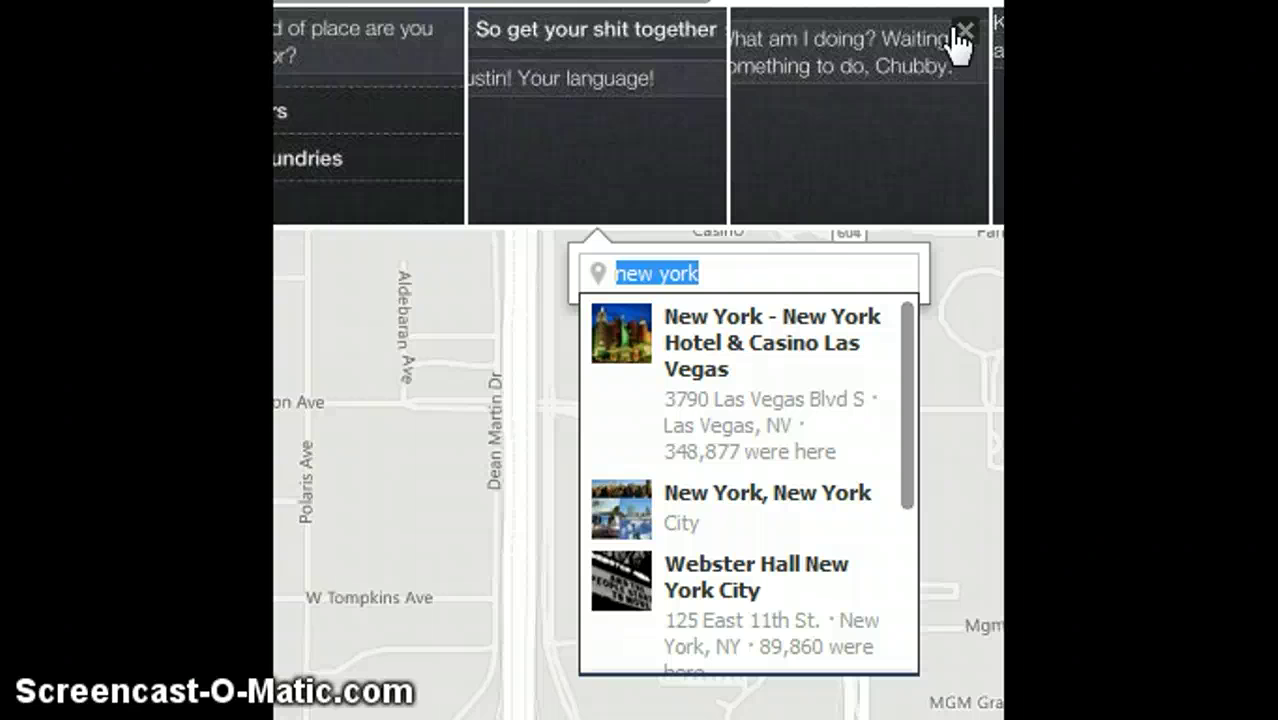
key(Escape)
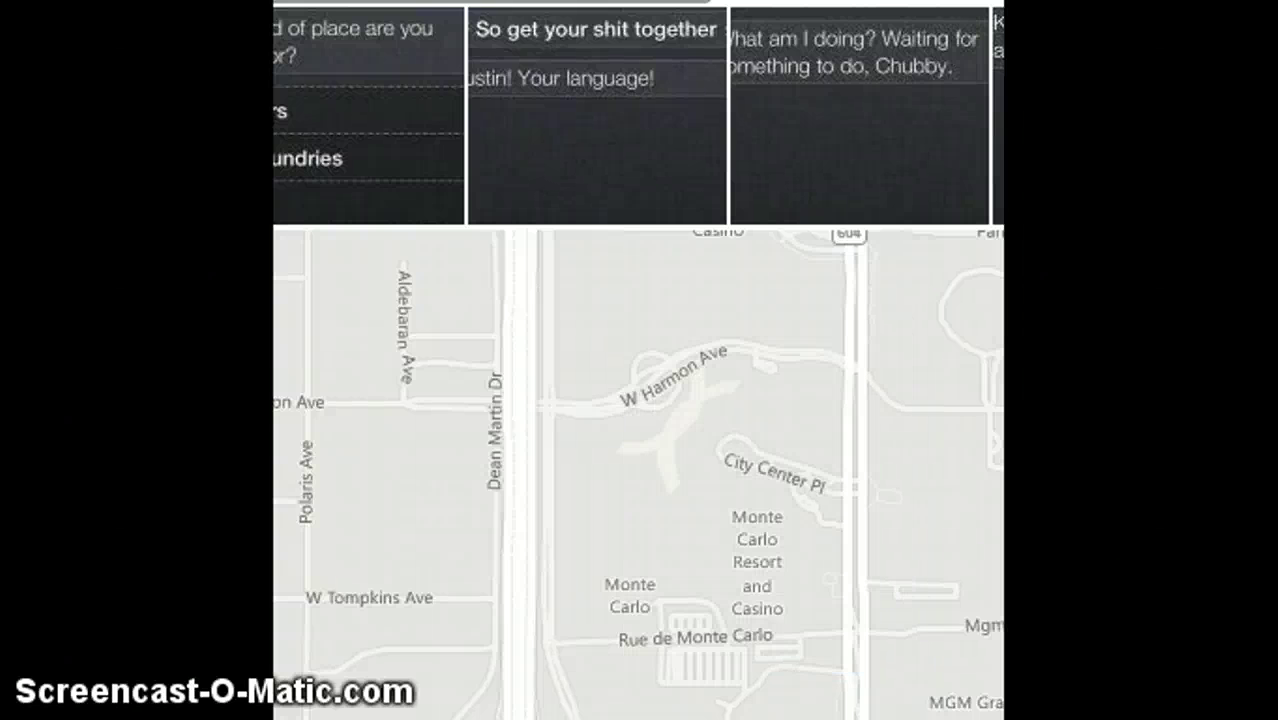
Step: Set the location of the "Your language!" photo to Florence, Italy
click(673, 178)
click(640, 273)
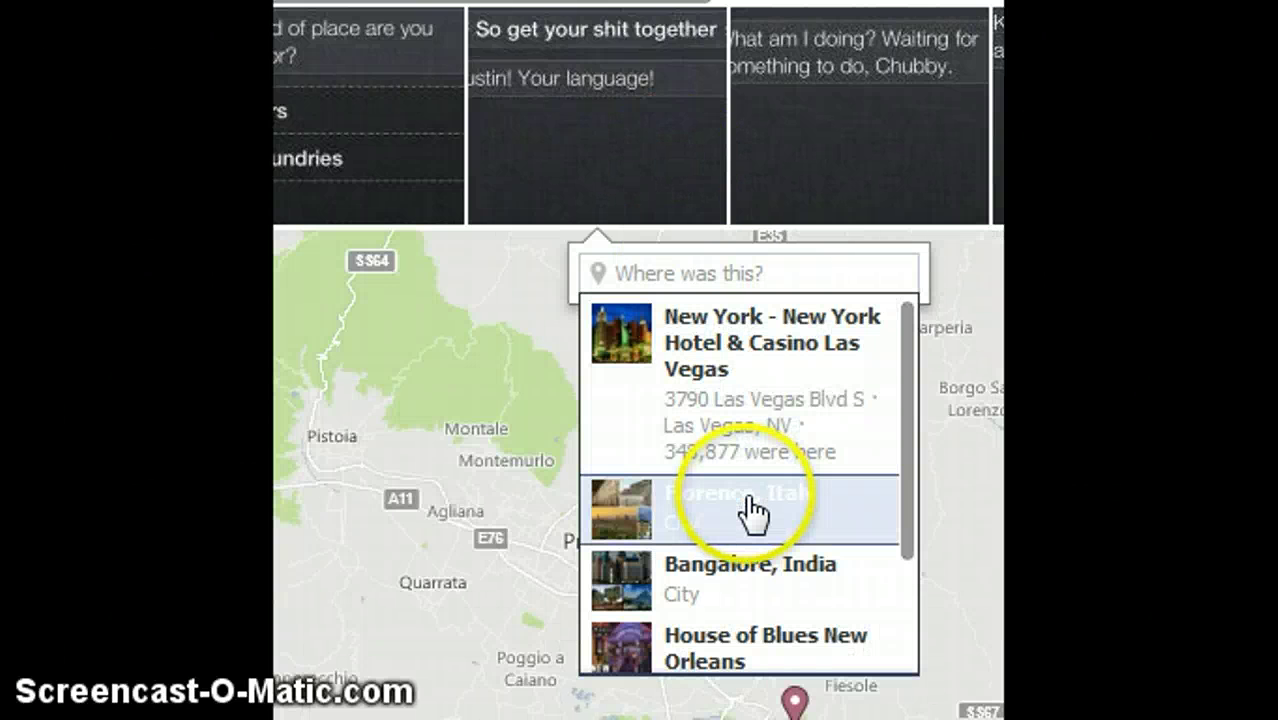
click(752, 510)
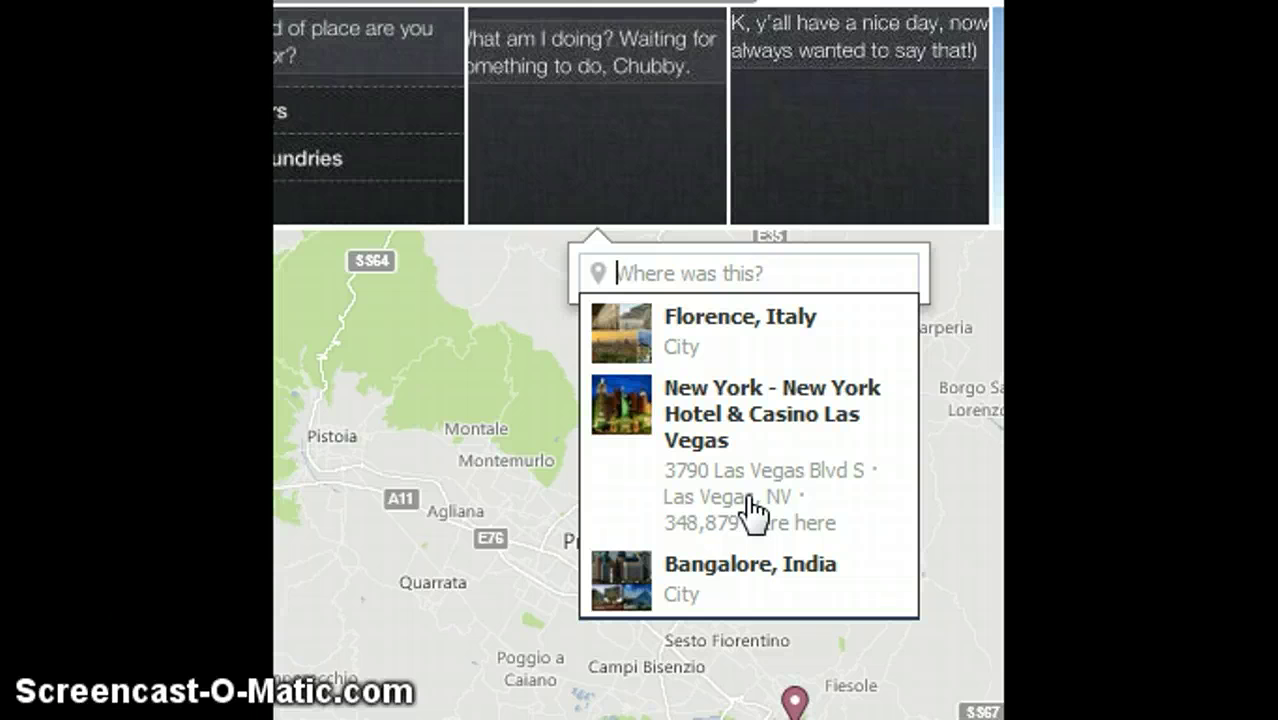
Step: Finish adding photos to the map and return to the profile timeline
click(625, 128)
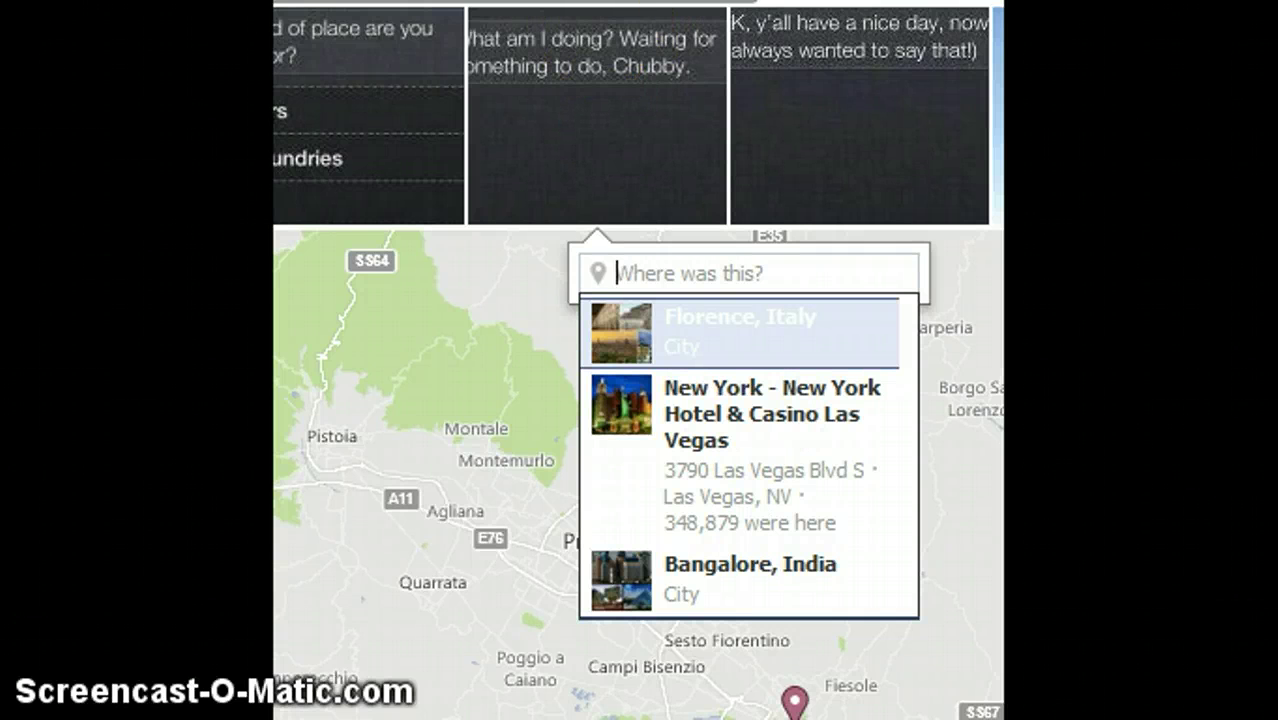
click(587, 20)
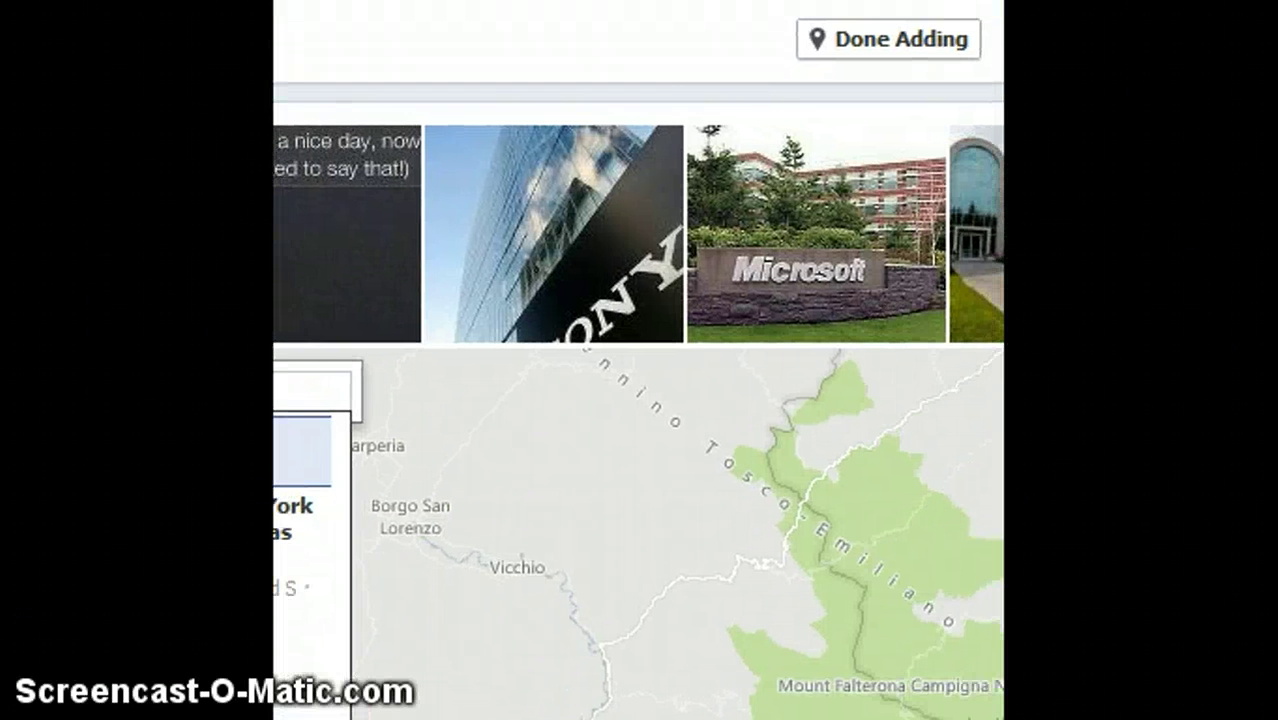
click(884, 40)
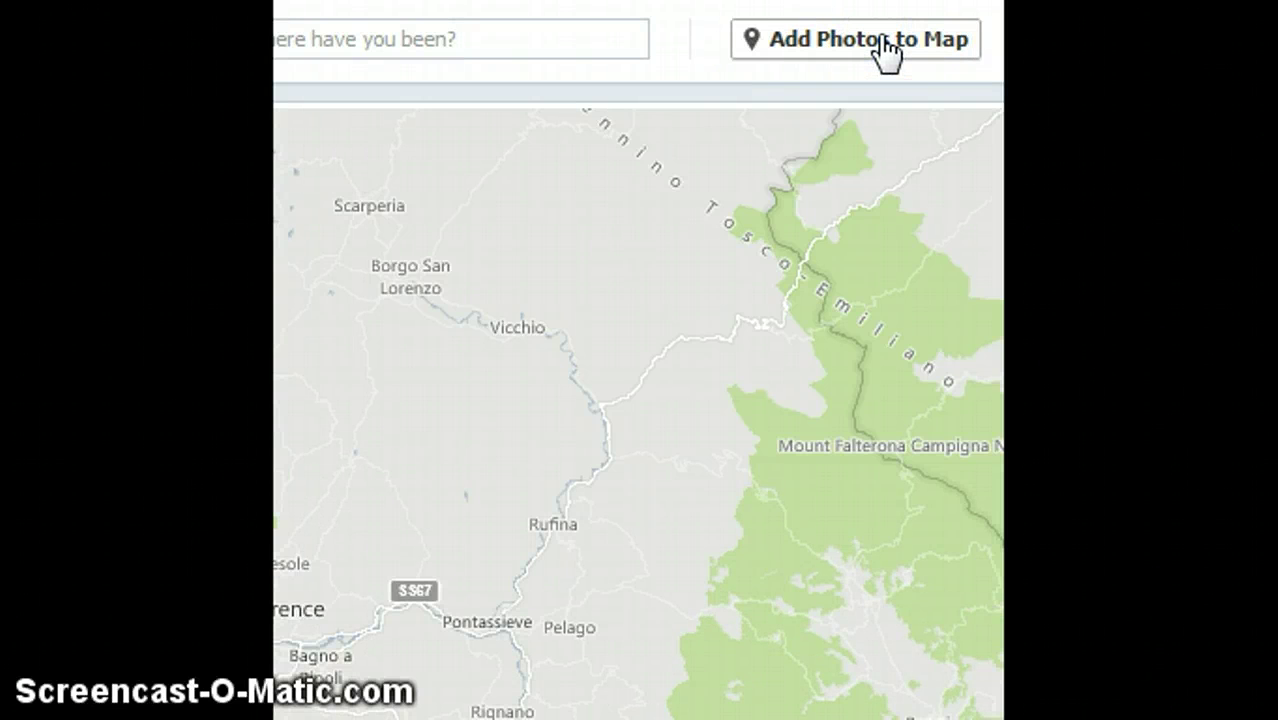
click(884, 45)
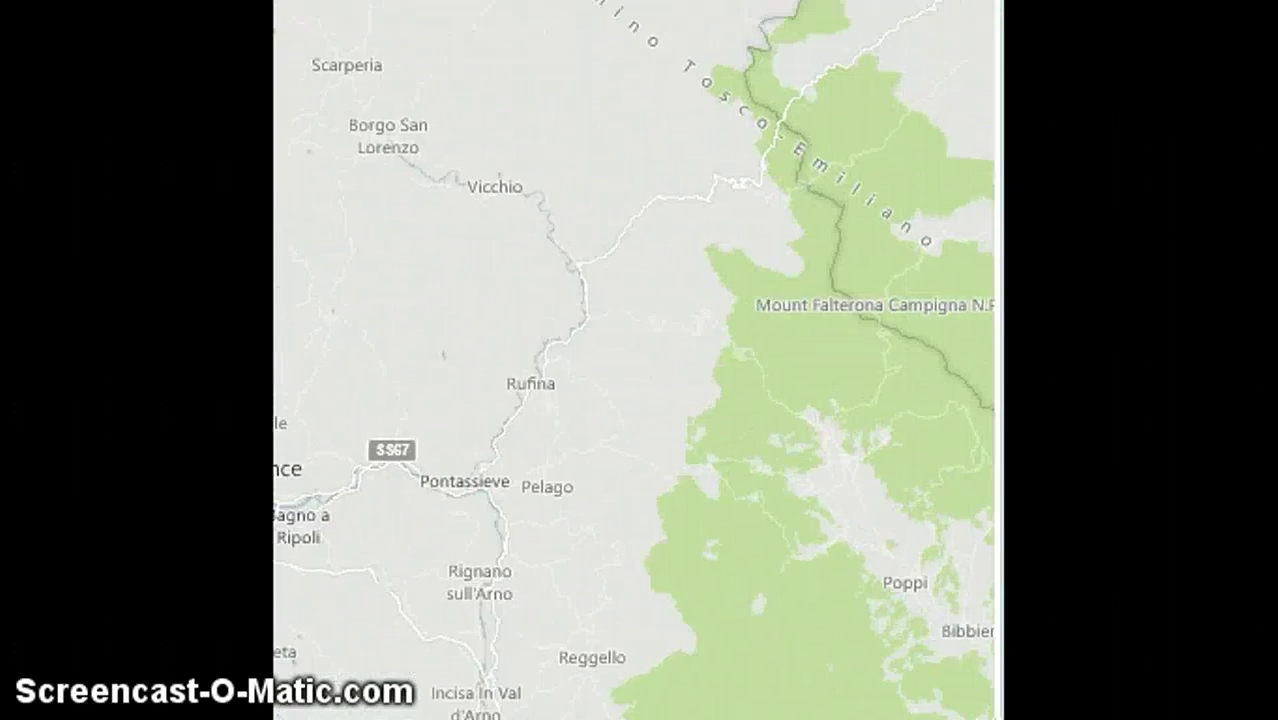
click(840, 42)
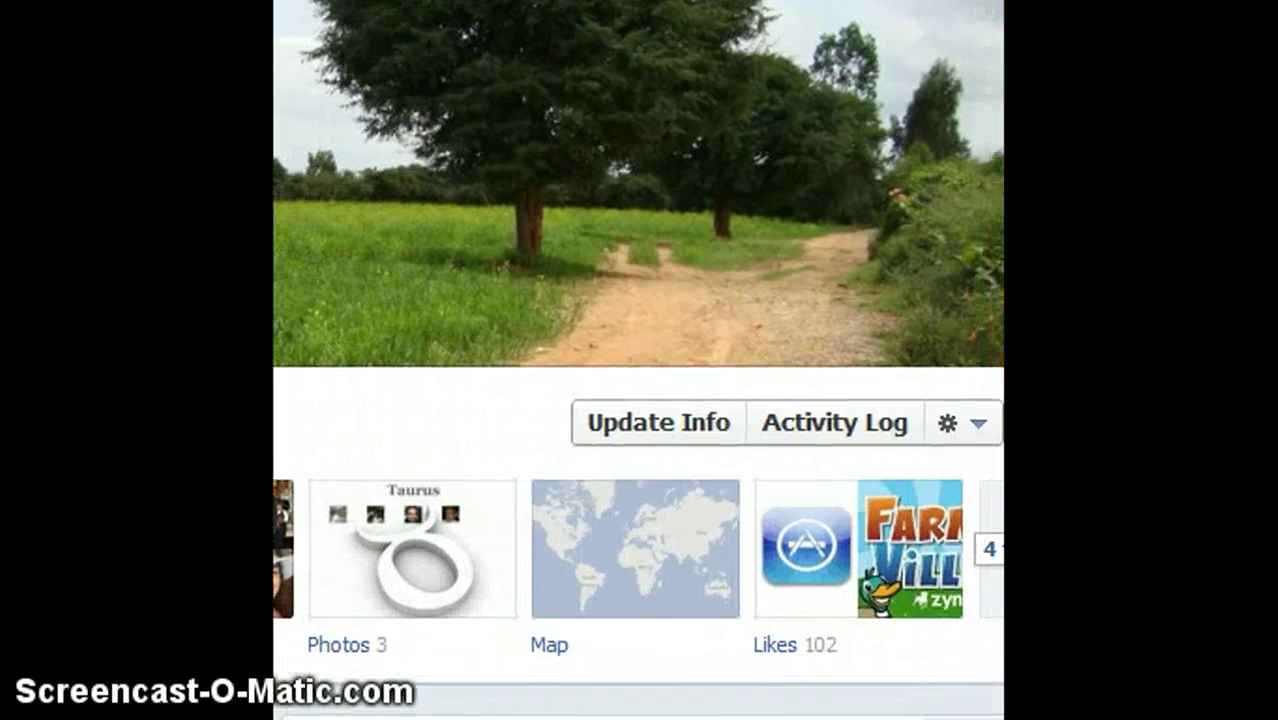
Step: Reopen the Map from the profile and display the posts pinned at Florence, Italy
click(633, 583)
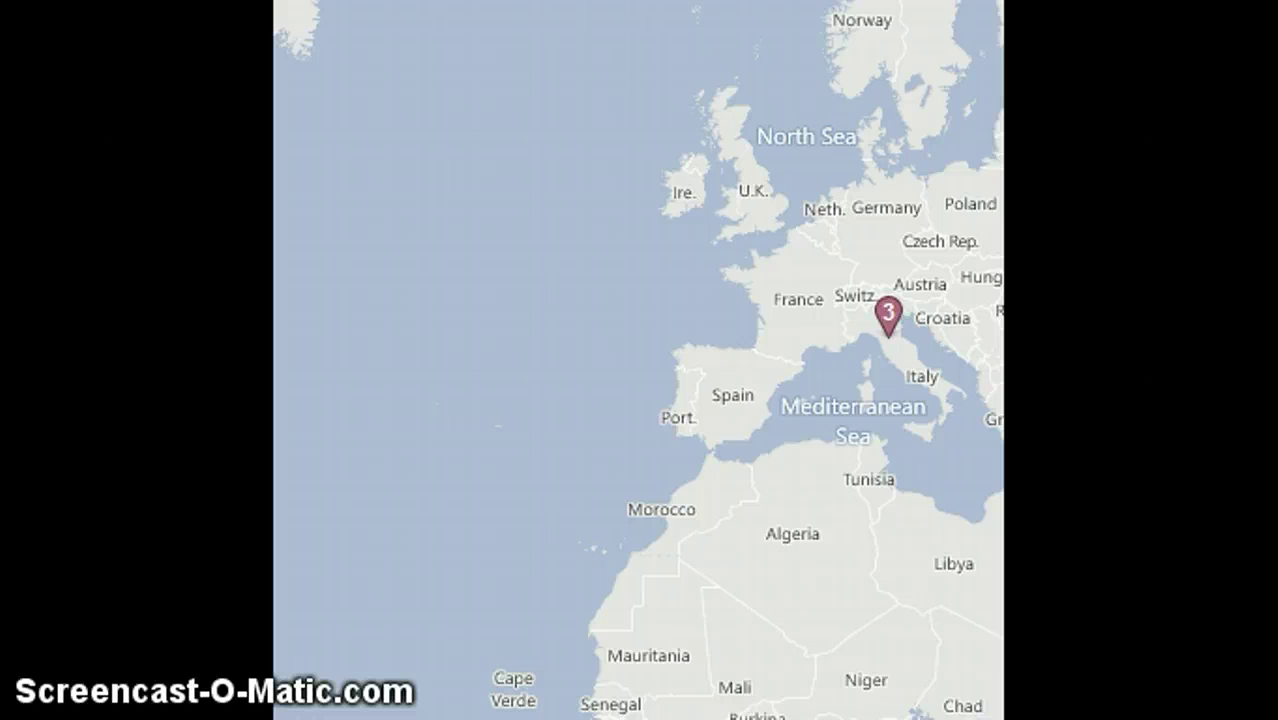
drag(722, 48, 380, 52)
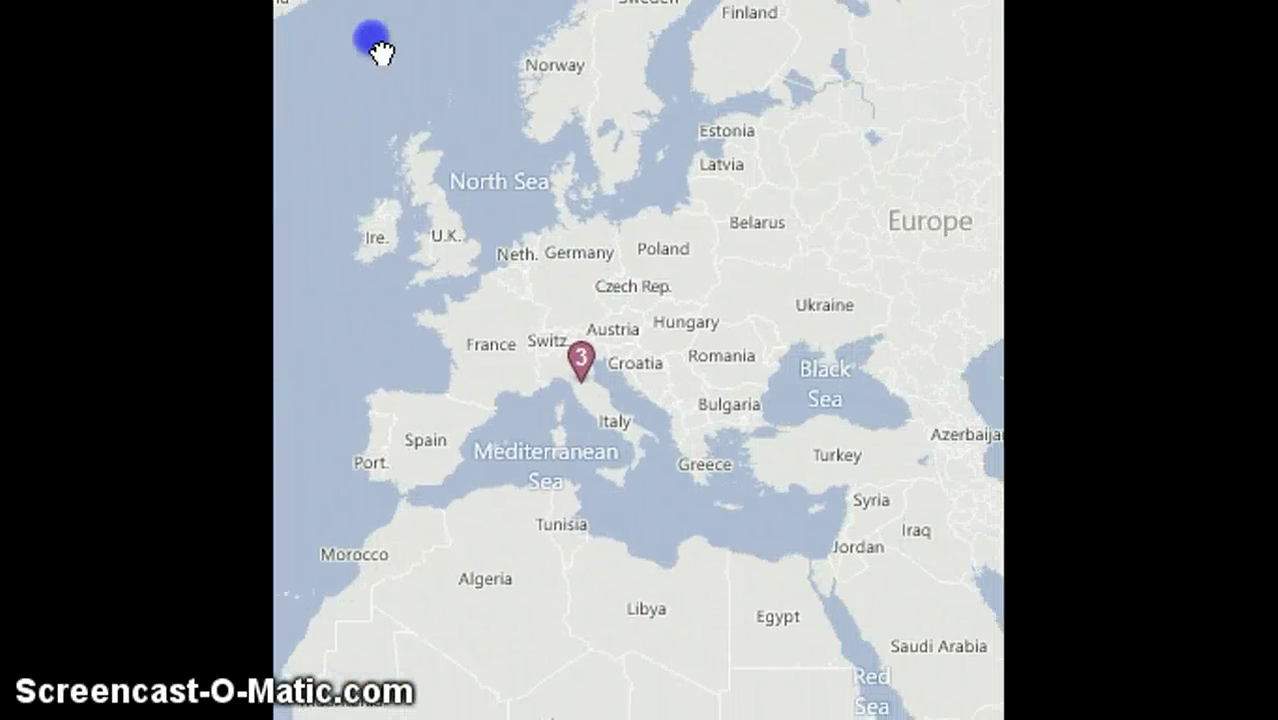
mouse_move(576, 365)
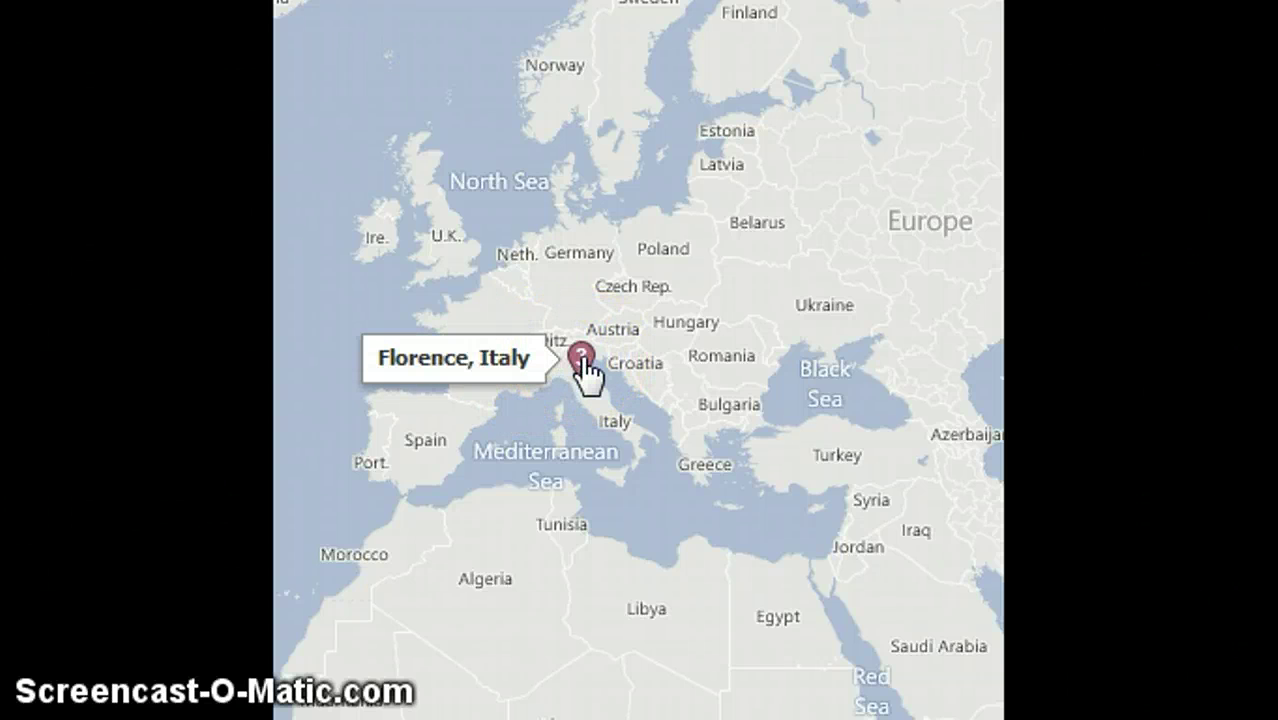
click(581, 362)
click(599, 34)
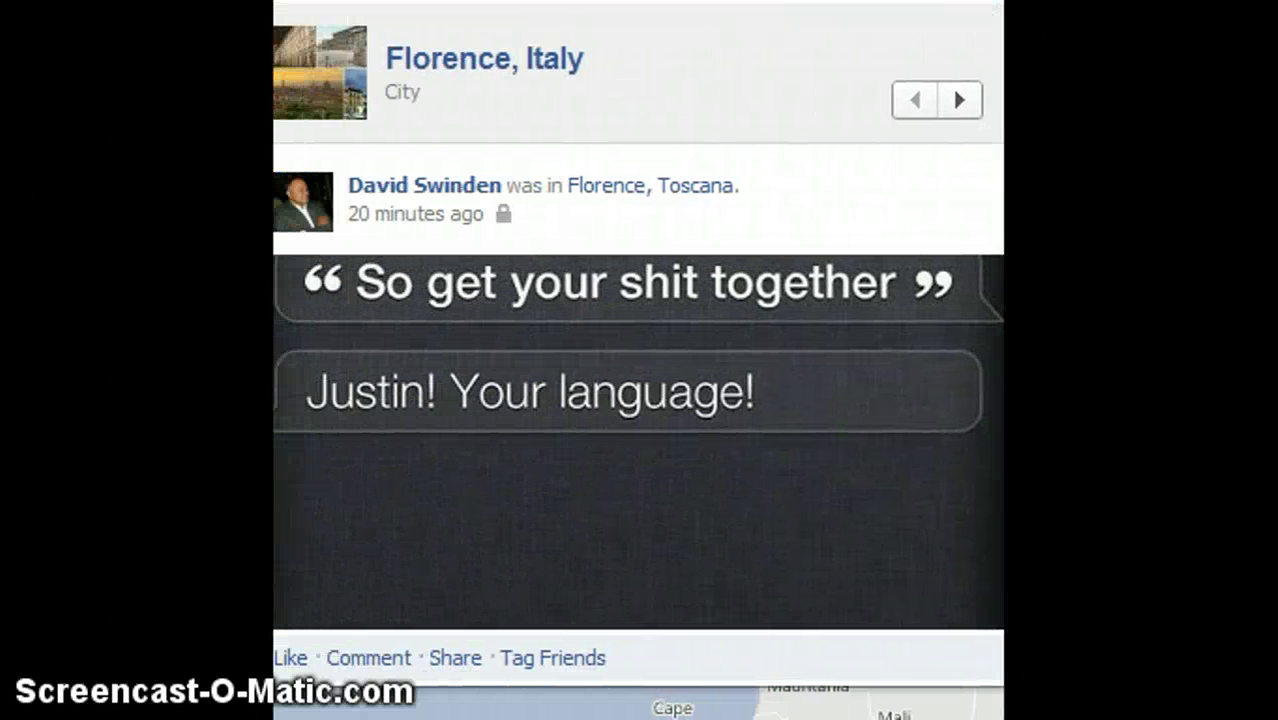
Step: Browse the other posts pinned at Florence, Italy, and go back to the profile timeline
click(958, 98)
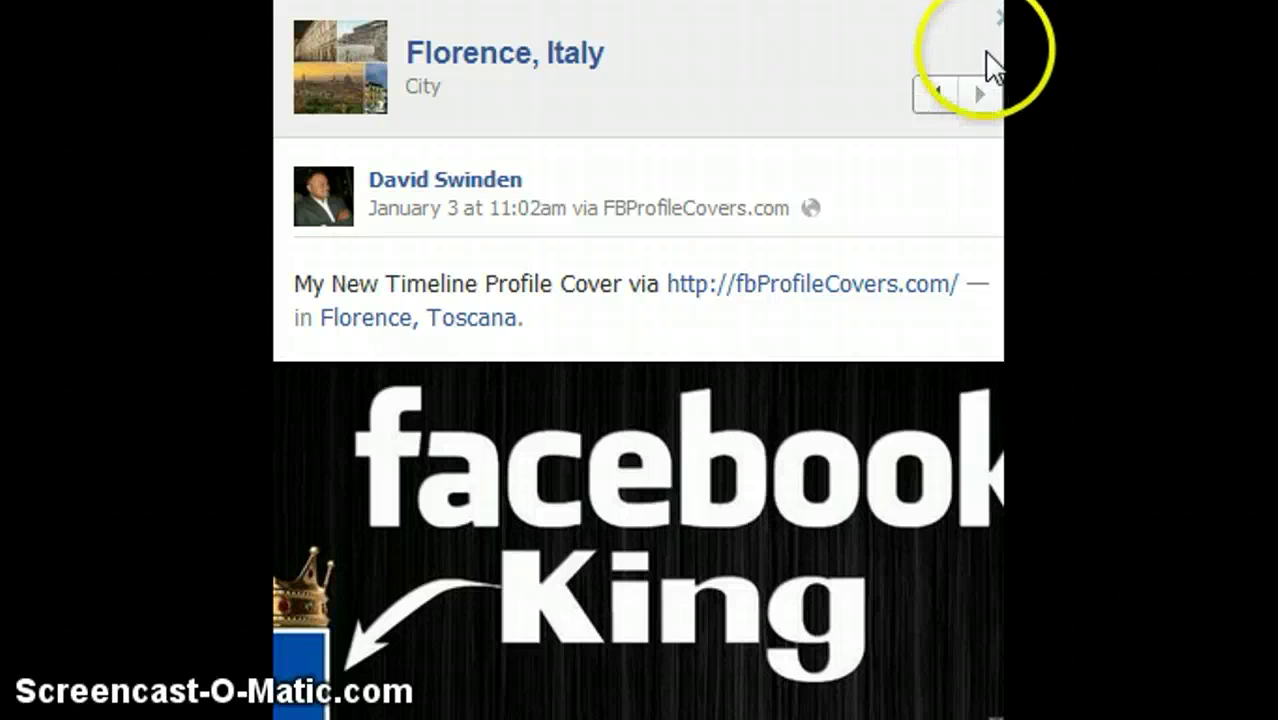
click(1003, 25)
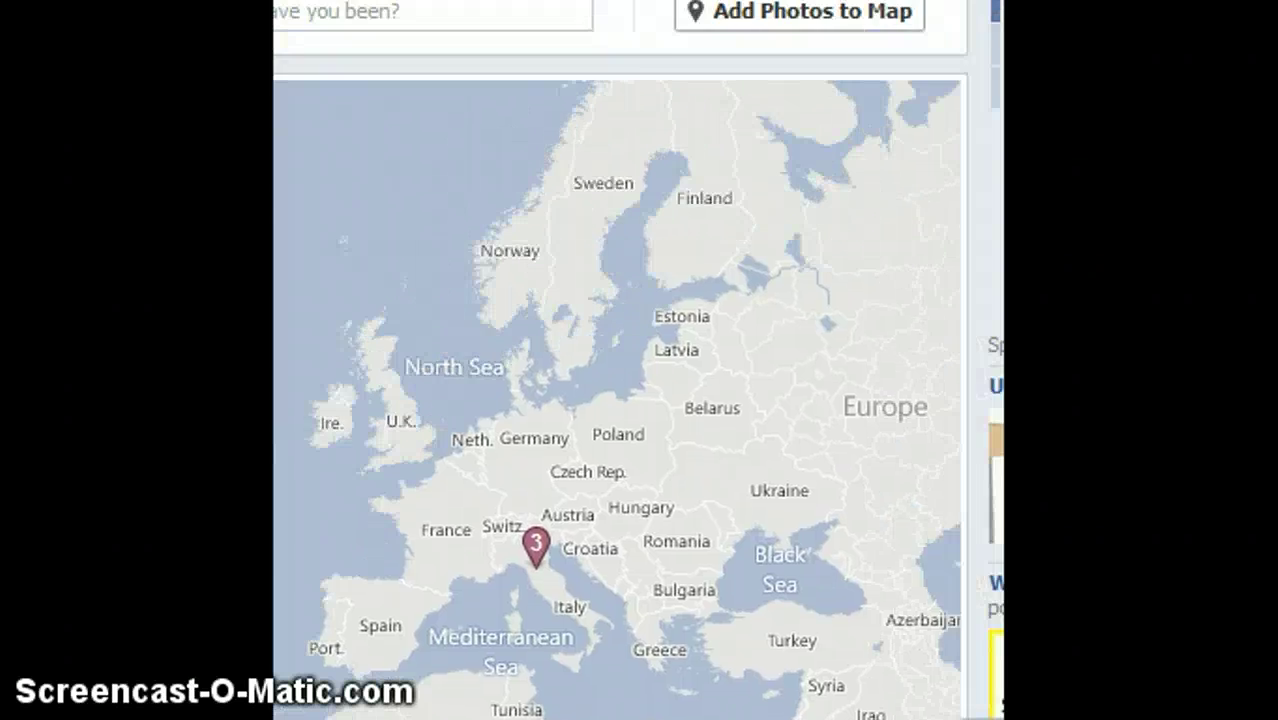
click(895, 14)
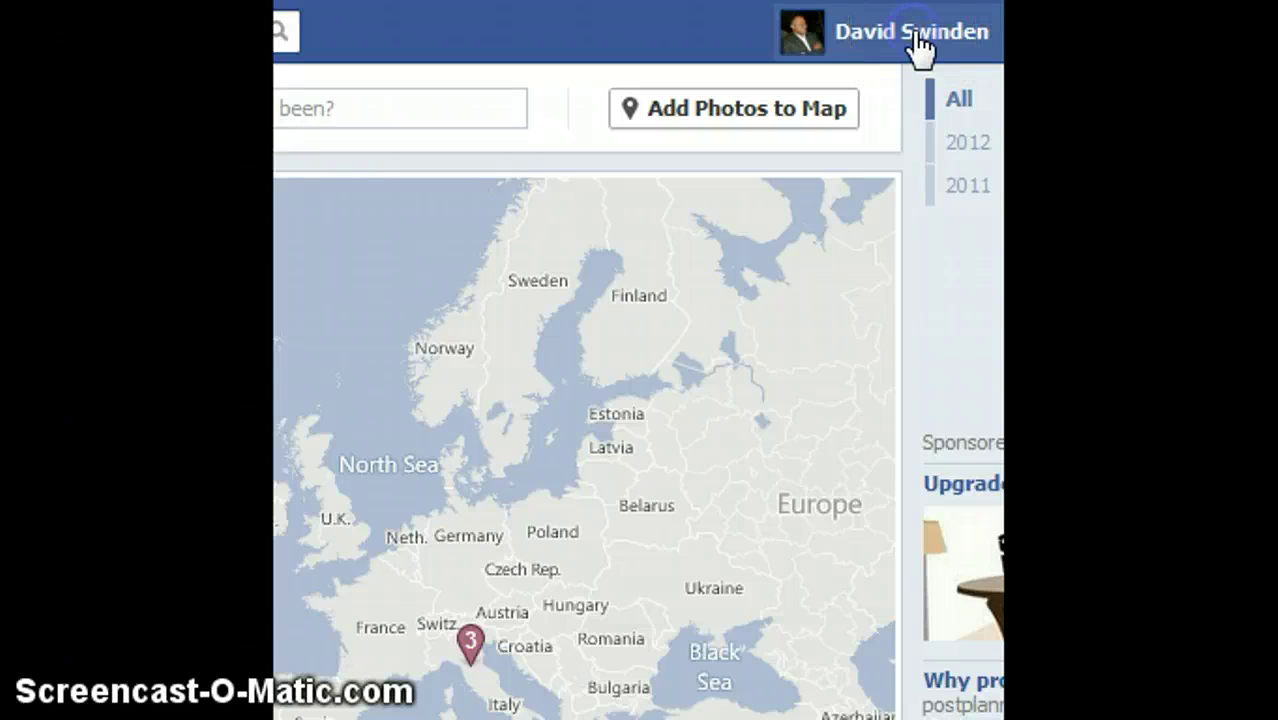